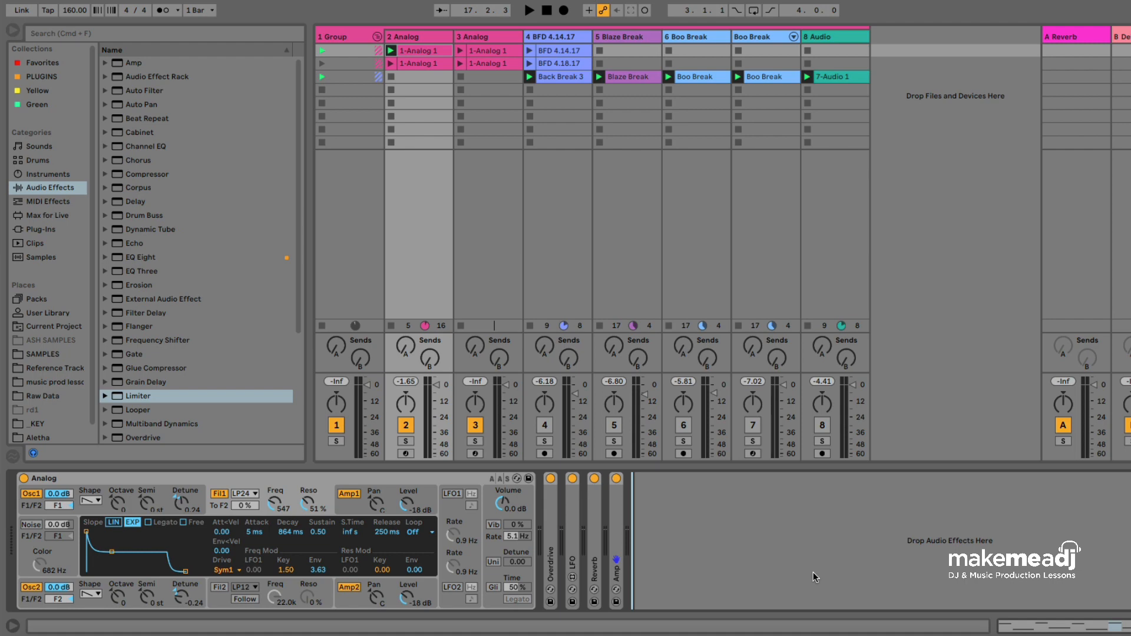
- Insert a new MIDI track and load the Analog instrument onto it
{"action": "right_click", "coordinate": [412, 44]}
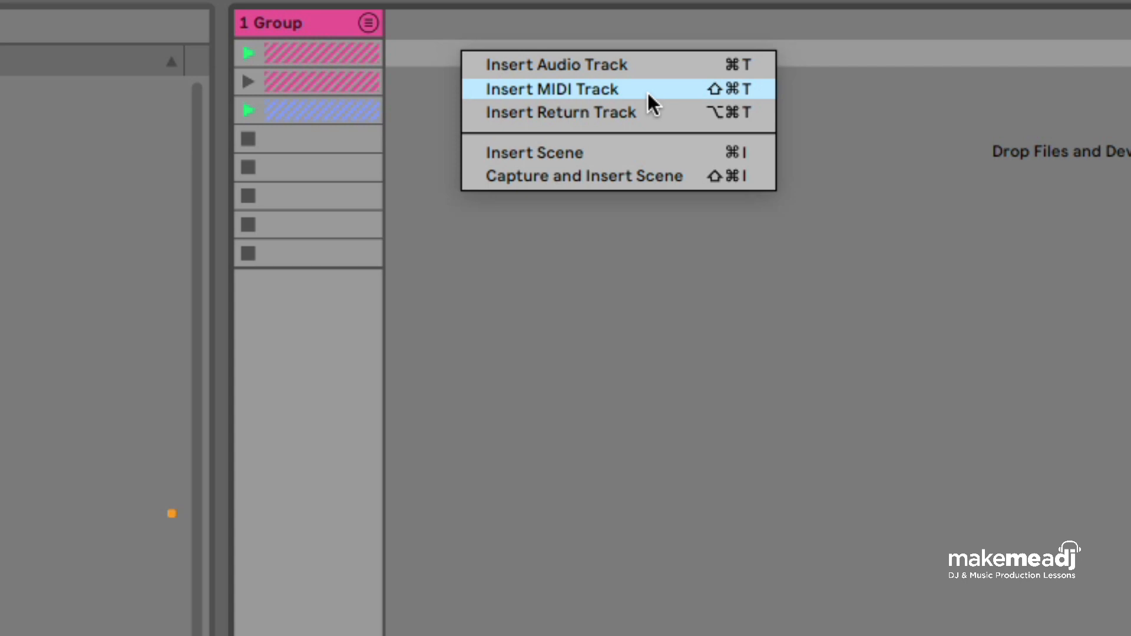
{"action": "left_click", "coordinate": [647, 91]}
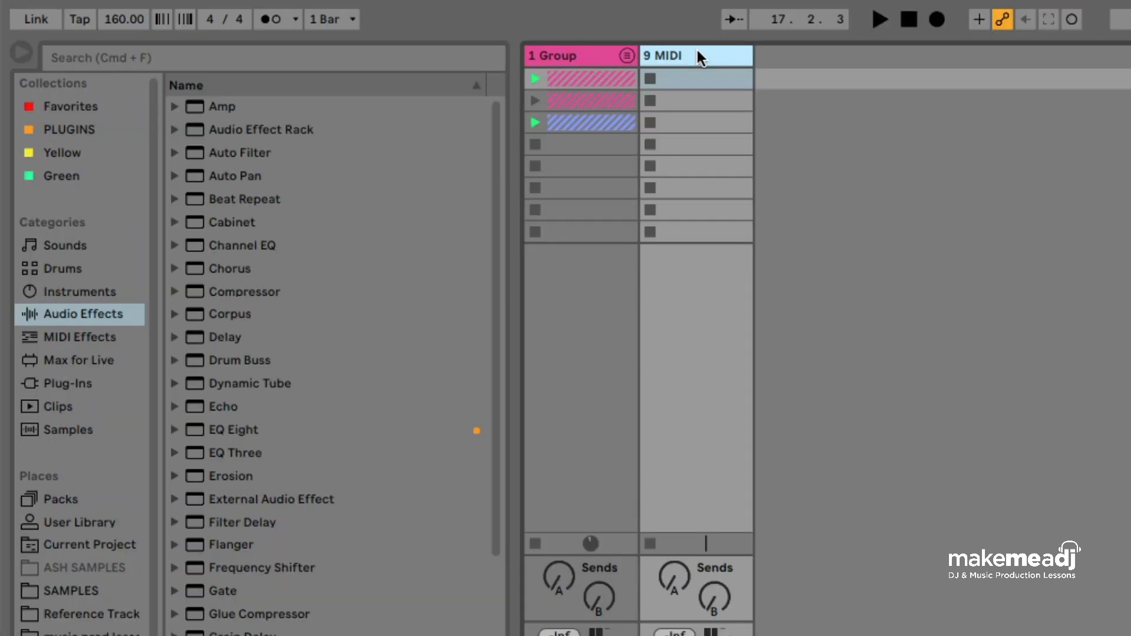
{"action": "scroll", "coordinate": [178, 144], "scroll_direction": "down", "scroll_amount": 1}
{"action": "left_click", "coordinate": [117, 293]}
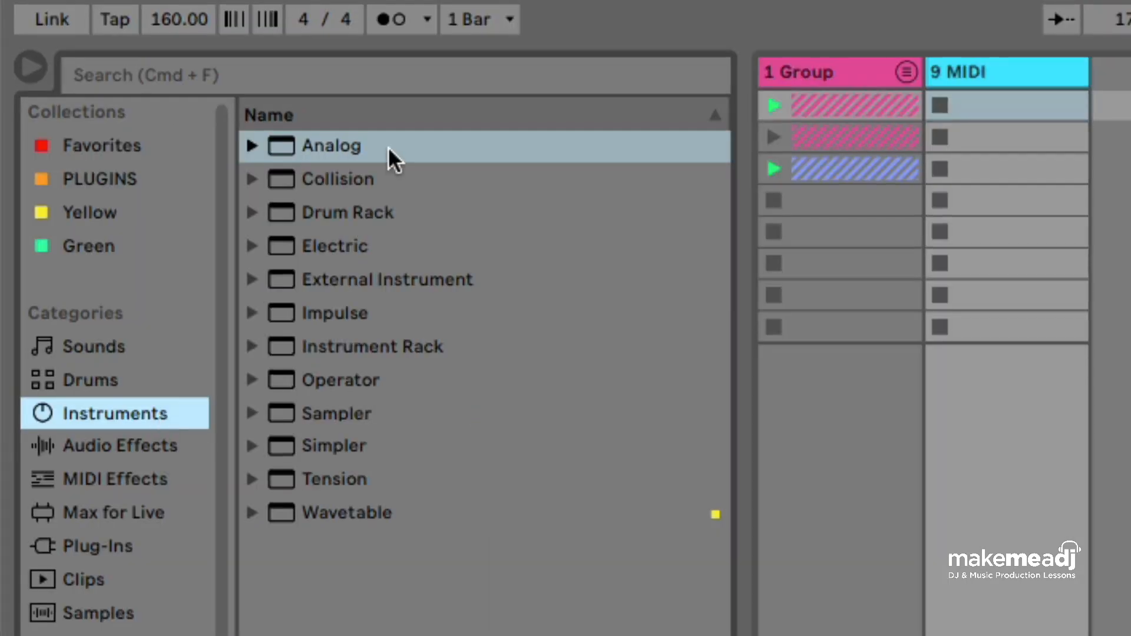
{"action": "double_click", "coordinate": [388, 146]}
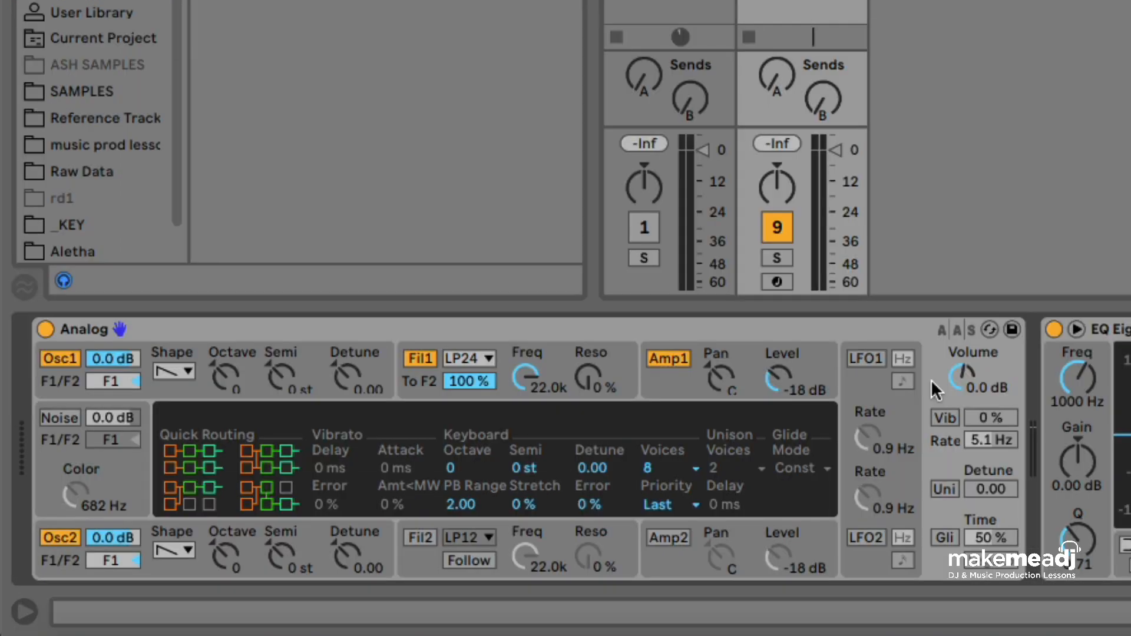
- Change Analog's keyboard voices setting, and set the detune of oscillator 1 to 0.24 and oscillator 2 to -0.24
{"action": "left_click", "coordinate": [666, 464]}
{"action": "left_click", "coordinate": [663, 484]}
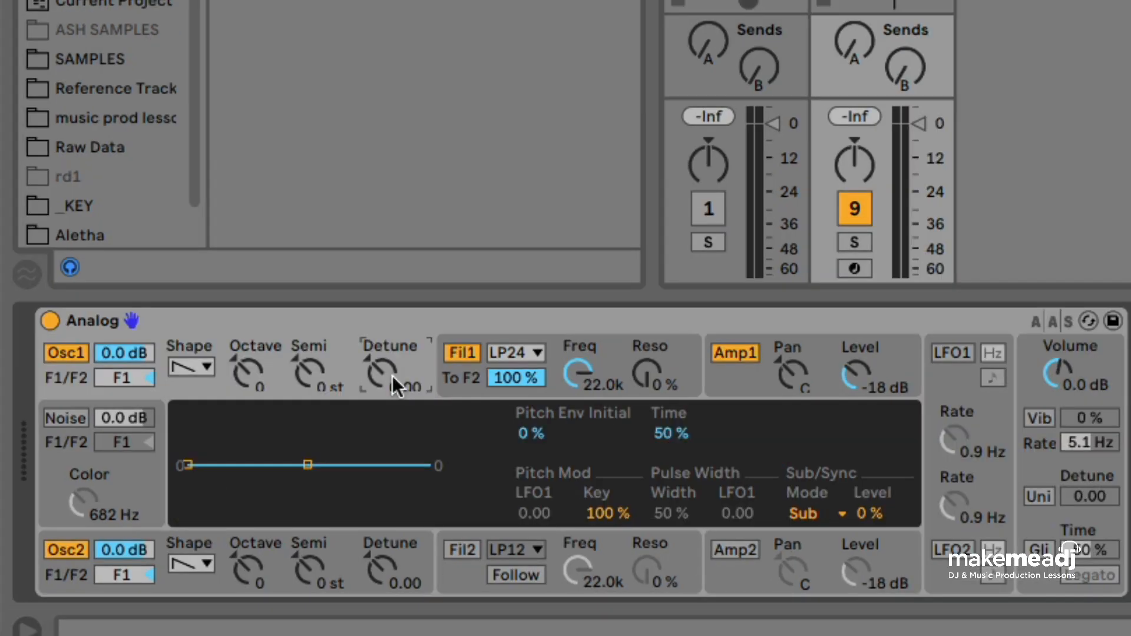
{"action": "left_click", "coordinate": [392, 376]}
{"action": "type", "text": "0.24"}
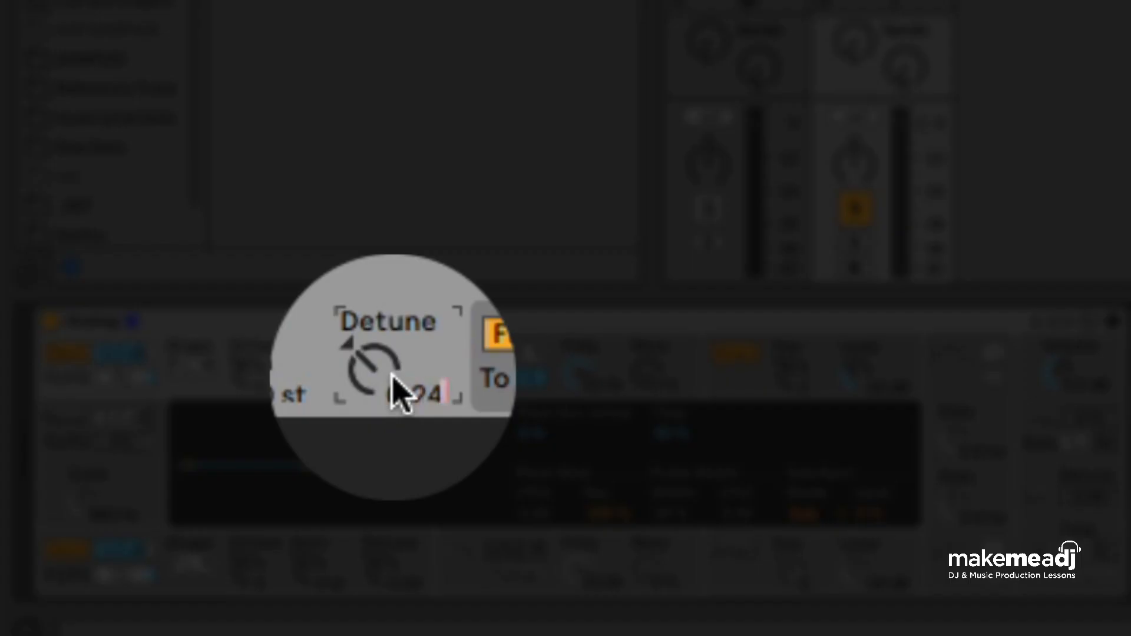
{"action": "key", "text": "Return"}
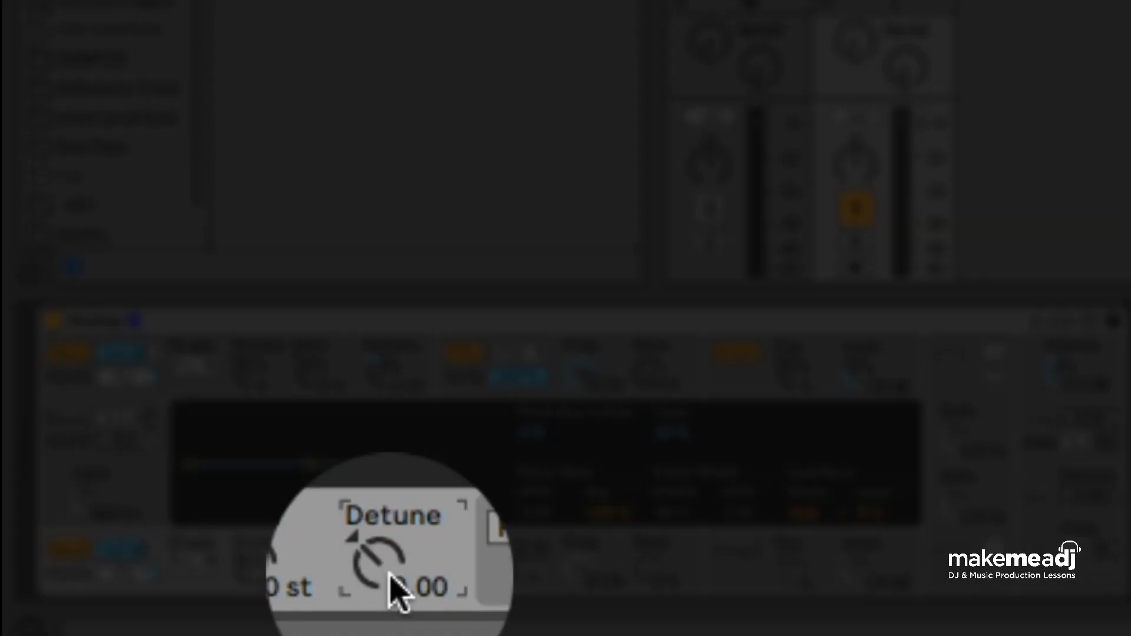
{"action": "left_click", "coordinate": [395, 595]}
{"action": "type", "text": "0.24"}
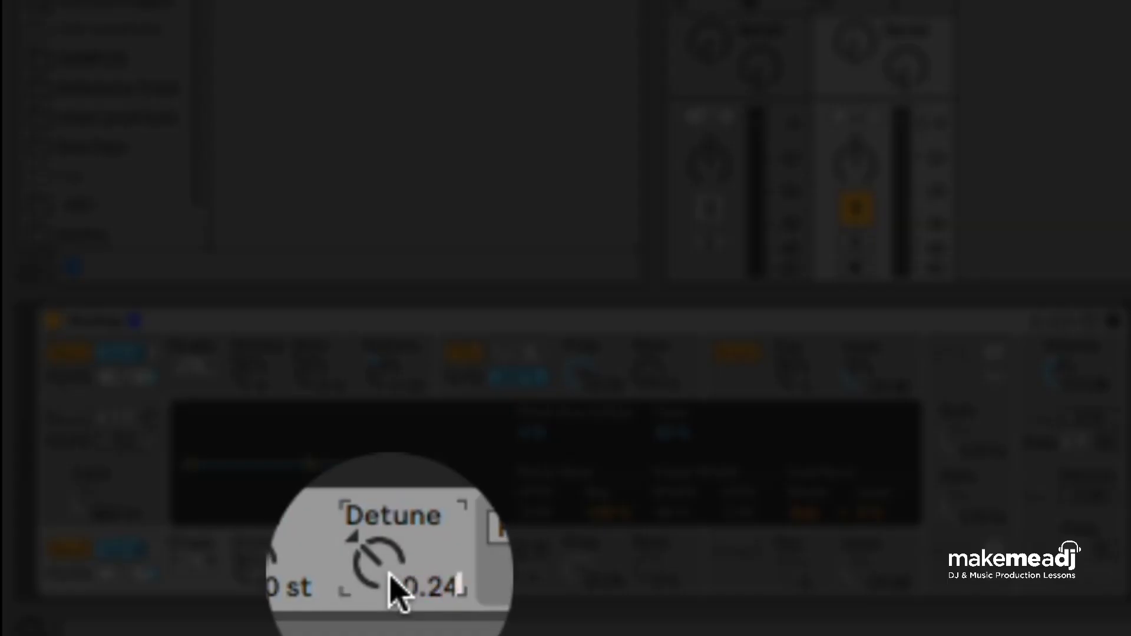
{"action": "key", "text": "Return"}
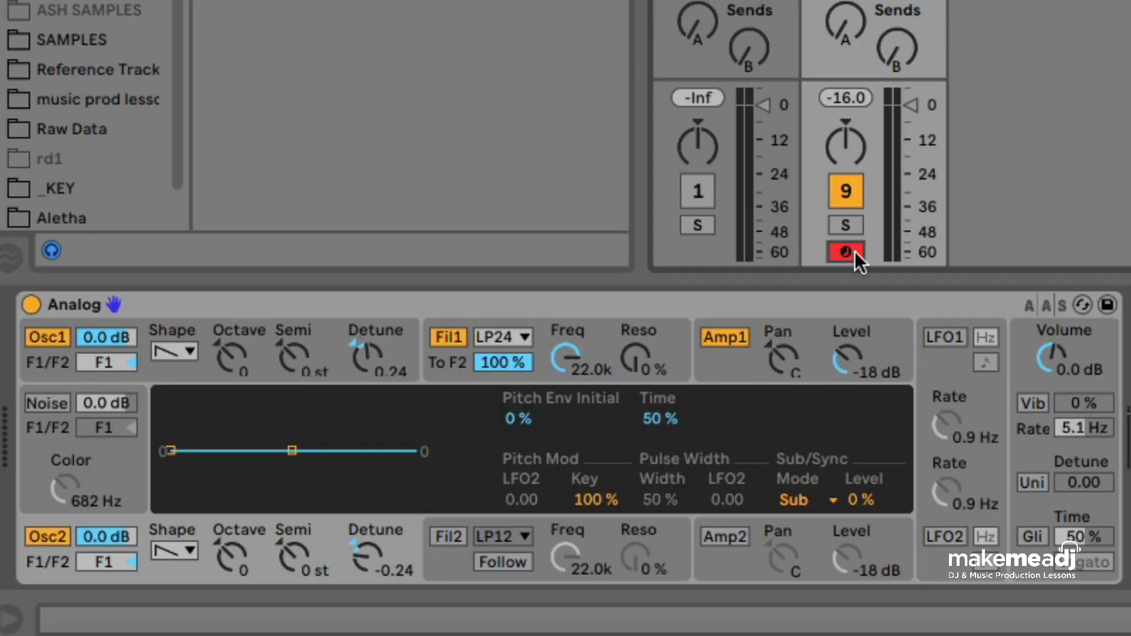
- Set Analog's Filter 1 to frequency 547 and resonance 53 %, with frequency modulation of 3.63 from Env and 1.50 from Key
{"action": "left_click_drag", "start_coordinate": [558, 359], "coordinate": [557, 442]}
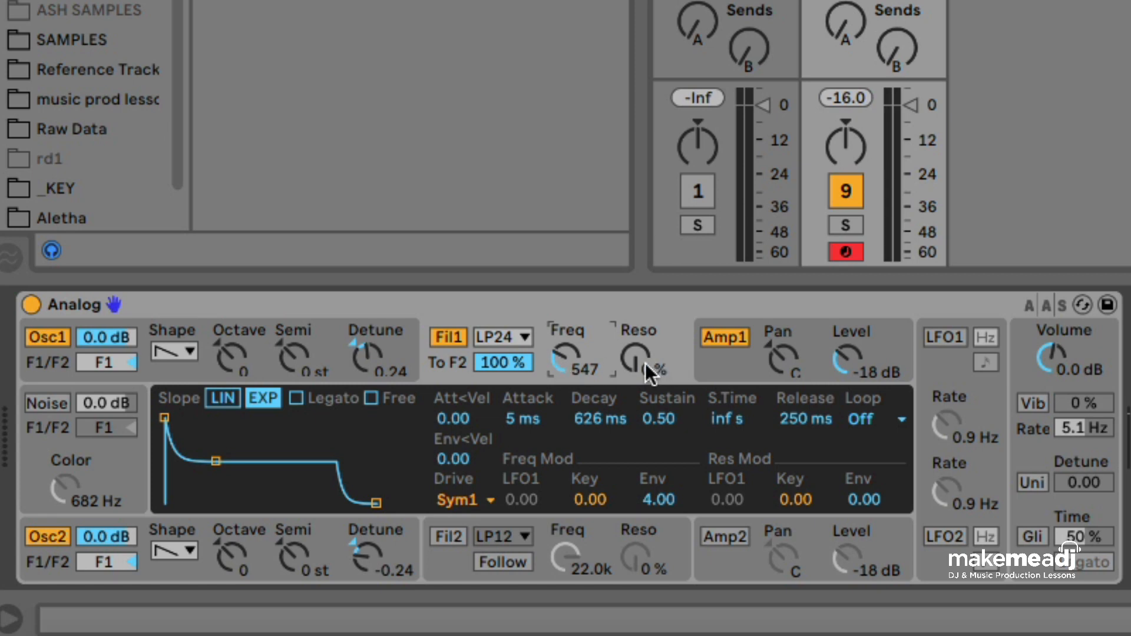
{"action": "left_click_drag", "start_coordinate": [645, 362], "coordinate": [645, 330]}
{"action": "left_click", "coordinate": [676, 497]}
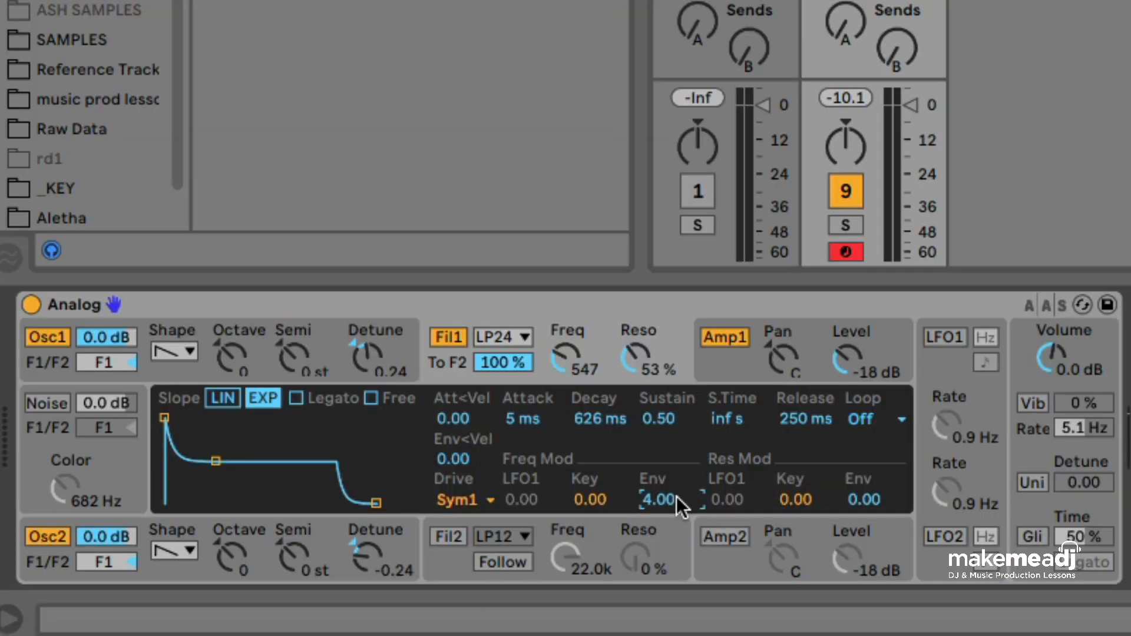
{"action": "type", "text": "3.63"}
{"action": "left_click", "coordinate": [598, 502]}
{"action": "type", "text": "1.50"}
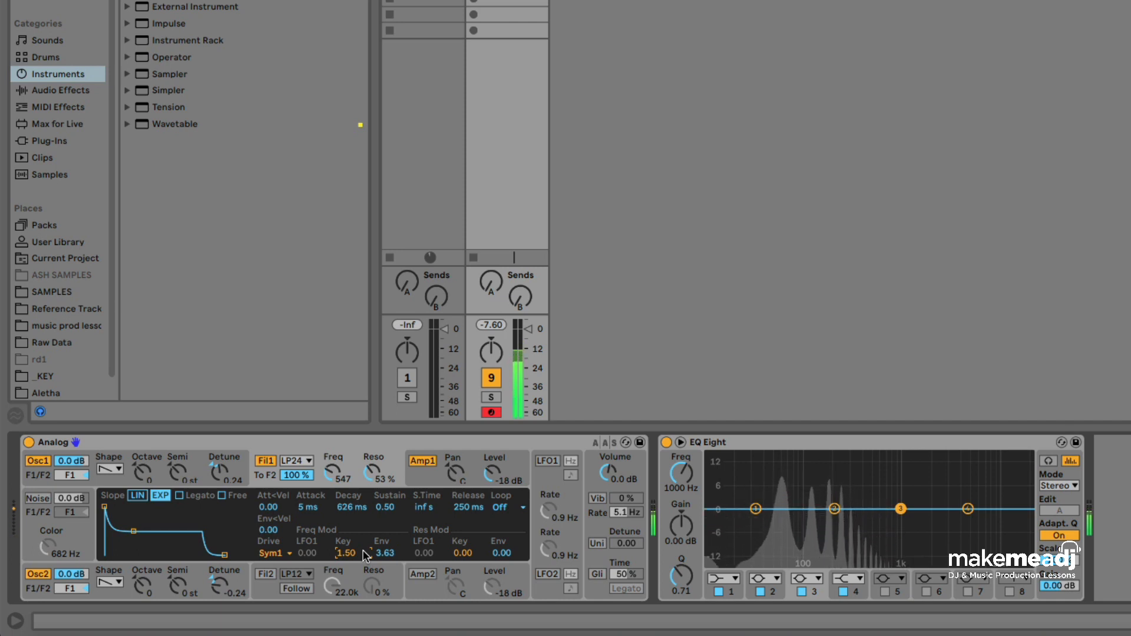
- Raise the computer MIDI keyboard's octave and set the Filter 1 envelope decay to 864 ms
{"action": "key", "text": "x"}
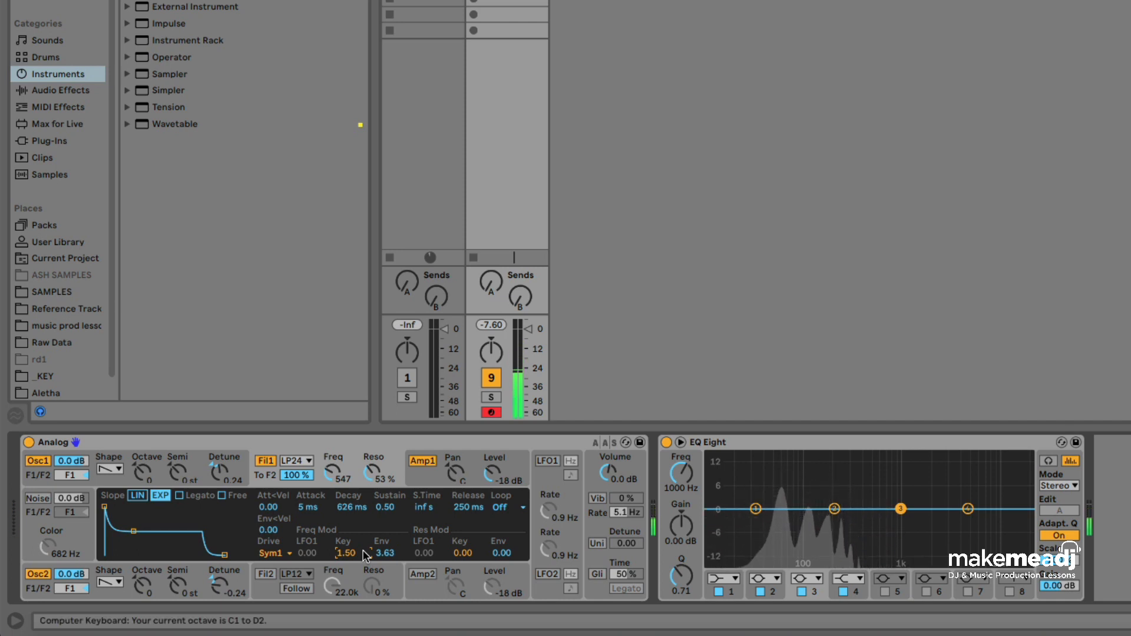
{"action": "key", "text": "x"}
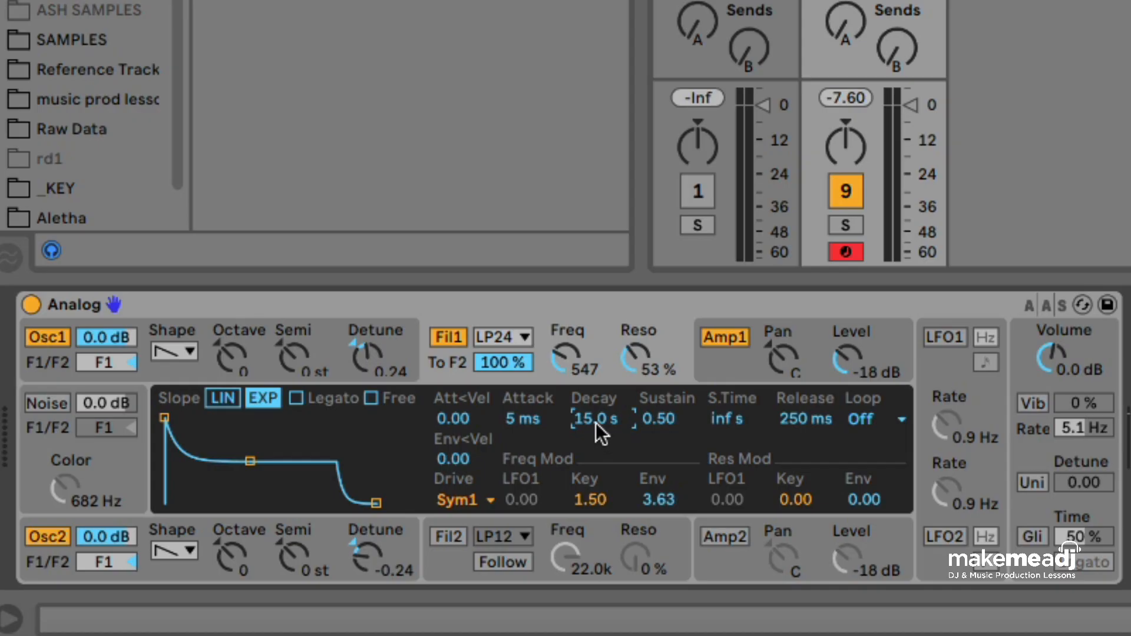
{"action": "left_click_drag", "start_coordinate": [596, 422], "coordinate": [596, 462]}
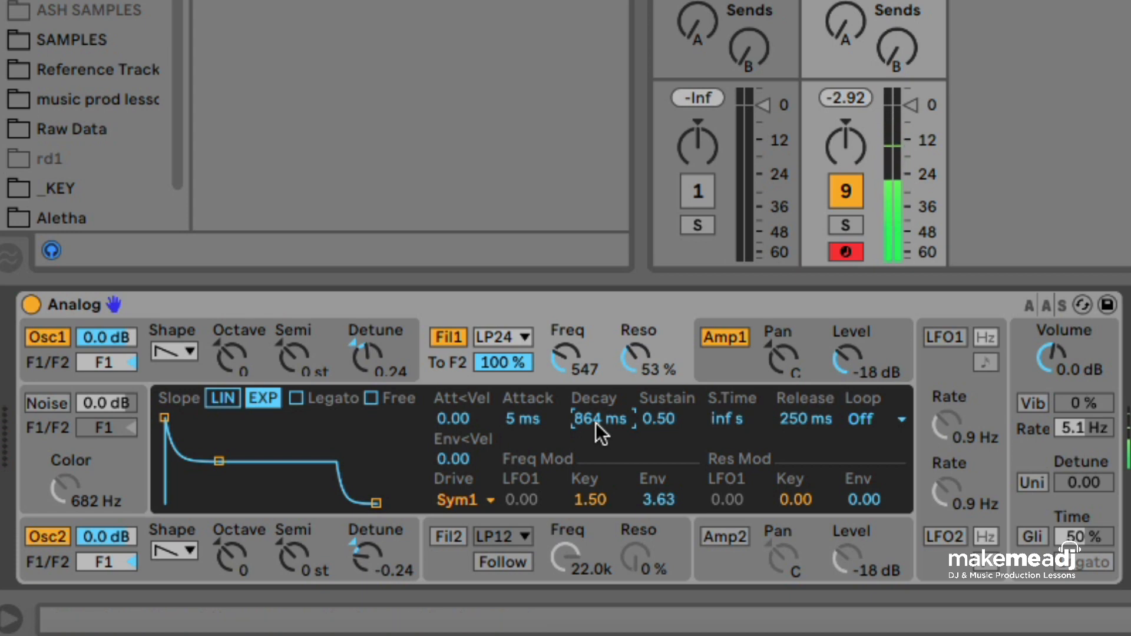
- Add an Overdrive audio effect after EQ Eight on the Analog track
{"action": "left_click", "coordinate": [106, 263]}
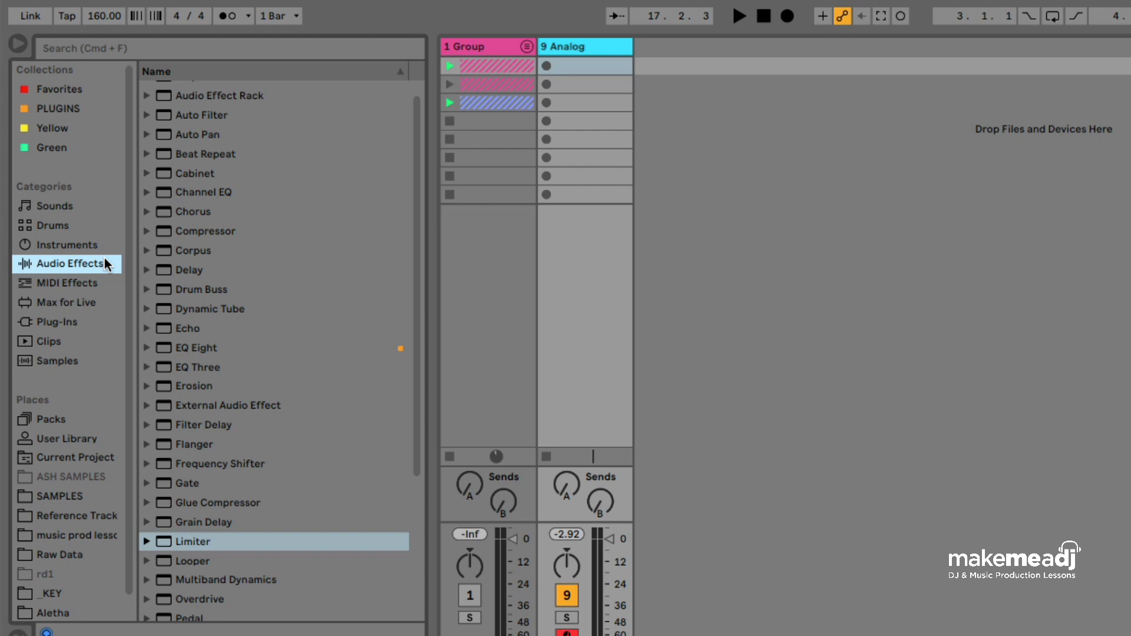
{"action": "scroll", "coordinate": [212, 448], "scroll_direction": "down", "scroll_amount": 3}
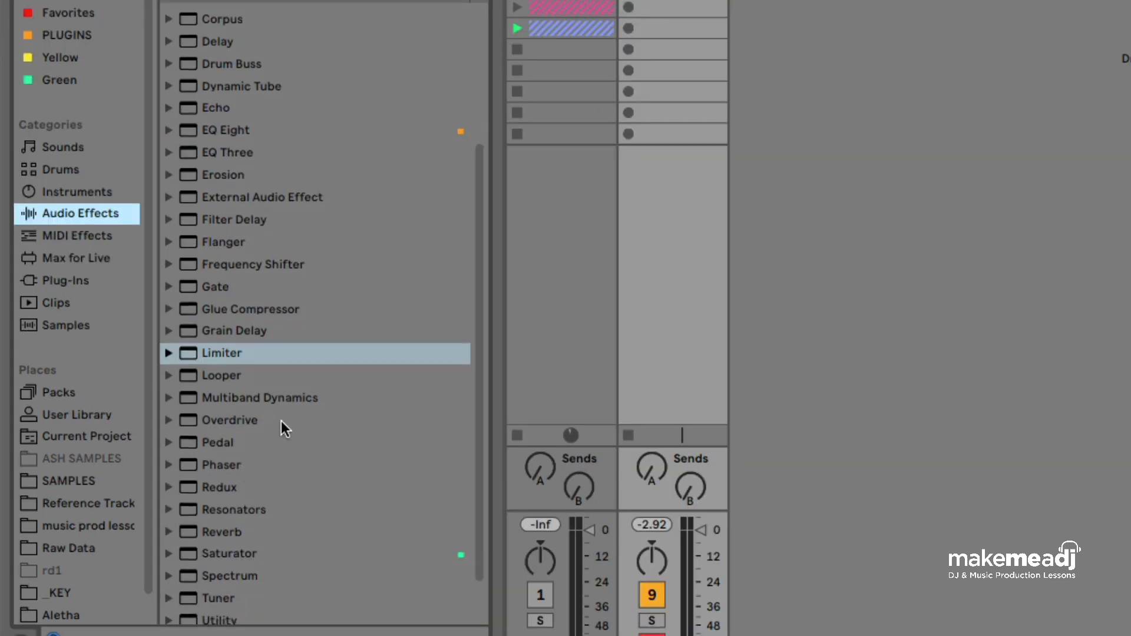
{"action": "left_click", "coordinate": [281, 421]}
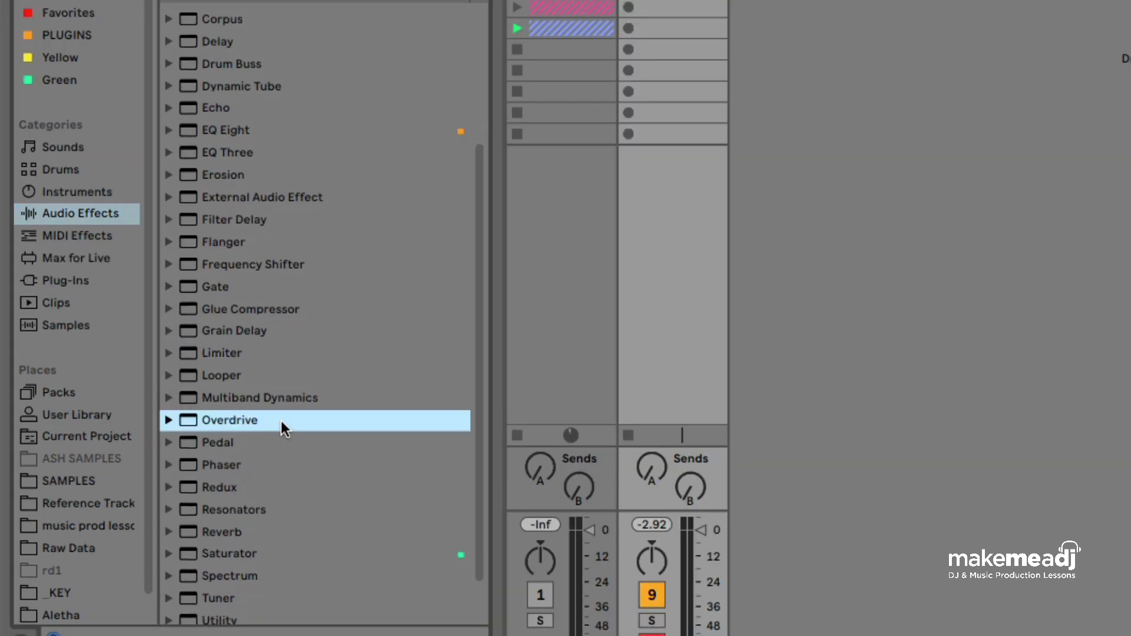
{"action": "double_click", "coordinate": [281, 420]}
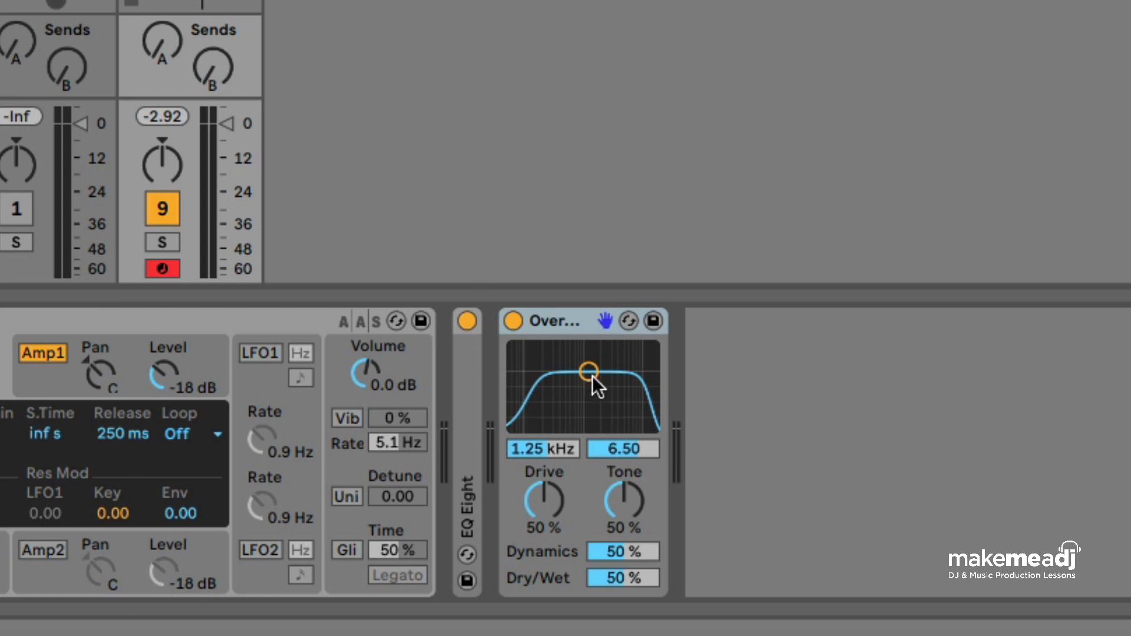
- Set Overdrive's filter to 1.11 kHz with bandwidth 1.03, Dynamics to 10 %, Dry/Wet to 42 % and Drive to 65 %
{"action": "left_click_drag", "start_coordinate": [593, 377], "coordinate": [586, 421]}
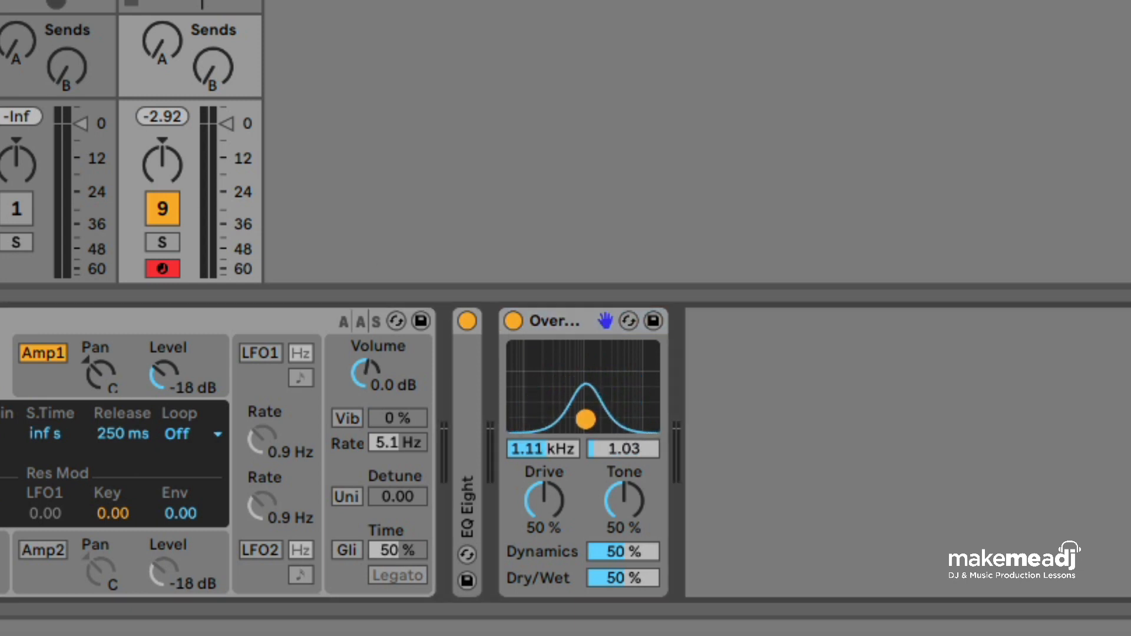
{"action": "left_click", "coordinate": [611, 553]}
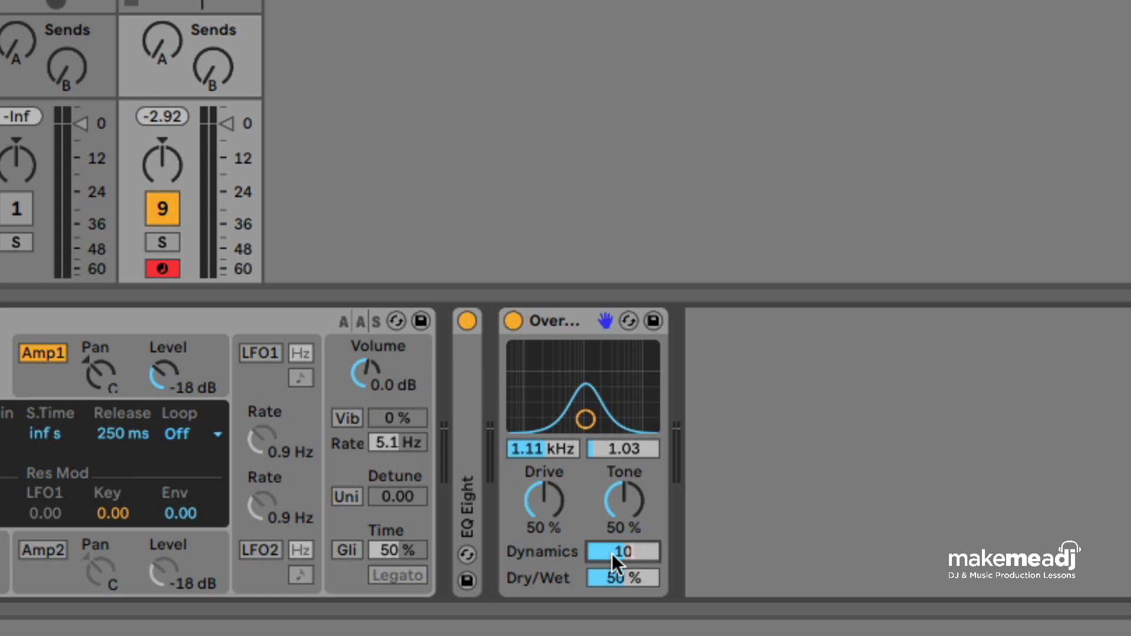
{"action": "left_click", "coordinate": [616, 578]}
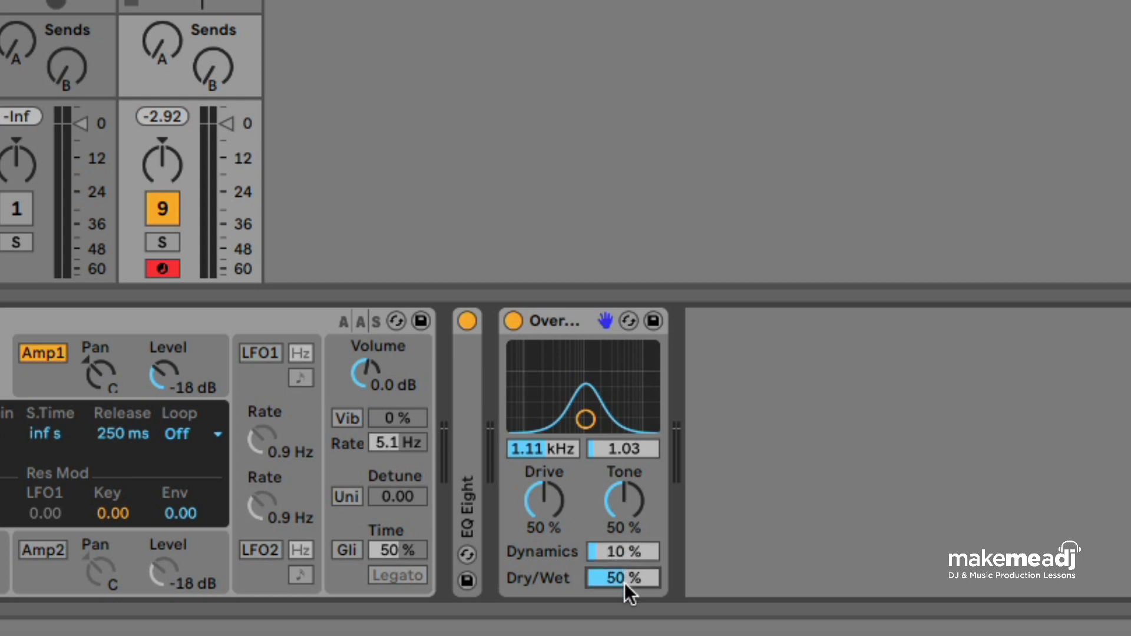
{"action": "left_click", "coordinate": [546, 490]}
{"action": "type", "text": "65"}
{"action": "key", "text": "Return"}
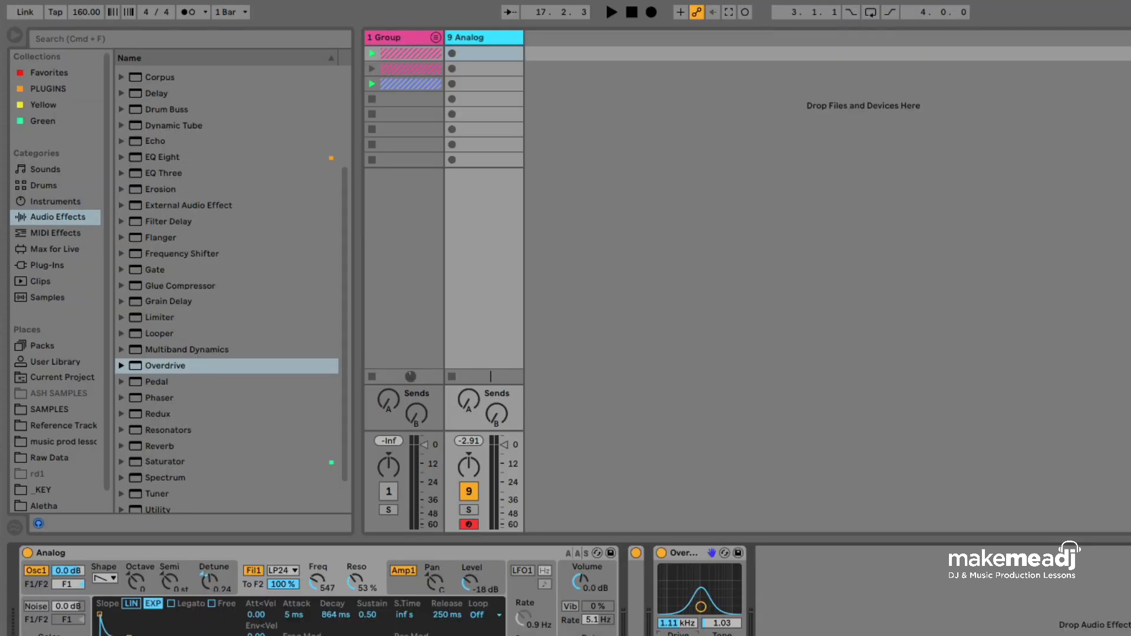
- Add the Max for Live LFO after Overdrive and map it to Overdrive's filter frequency
{"action": "left_click", "coordinate": [80, 249]}
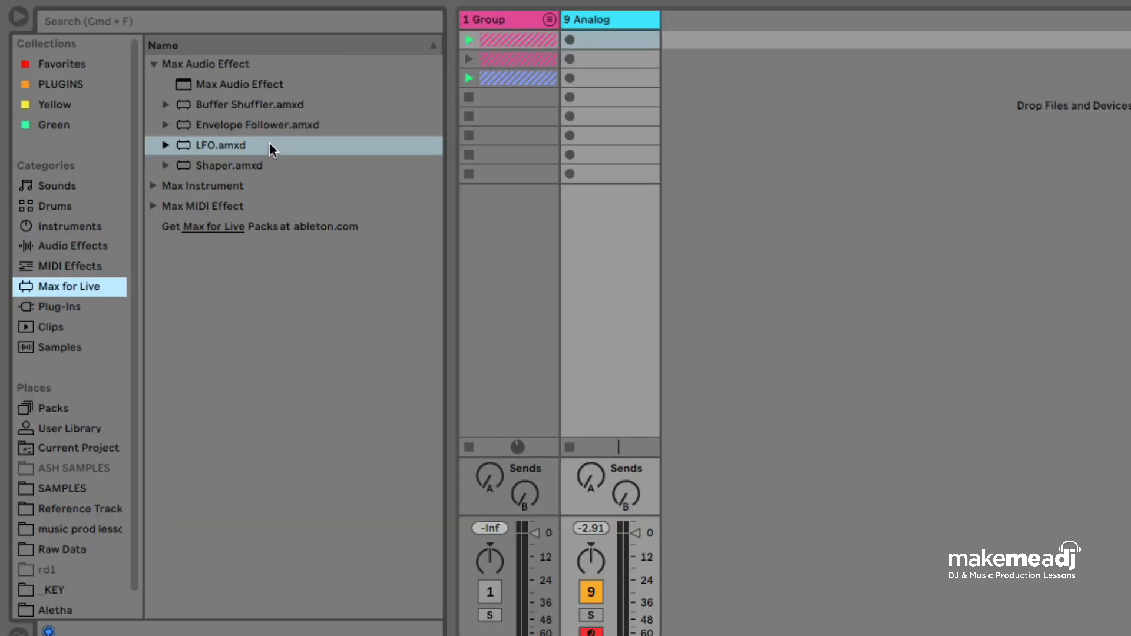
{"action": "left_click", "coordinate": [269, 145]}
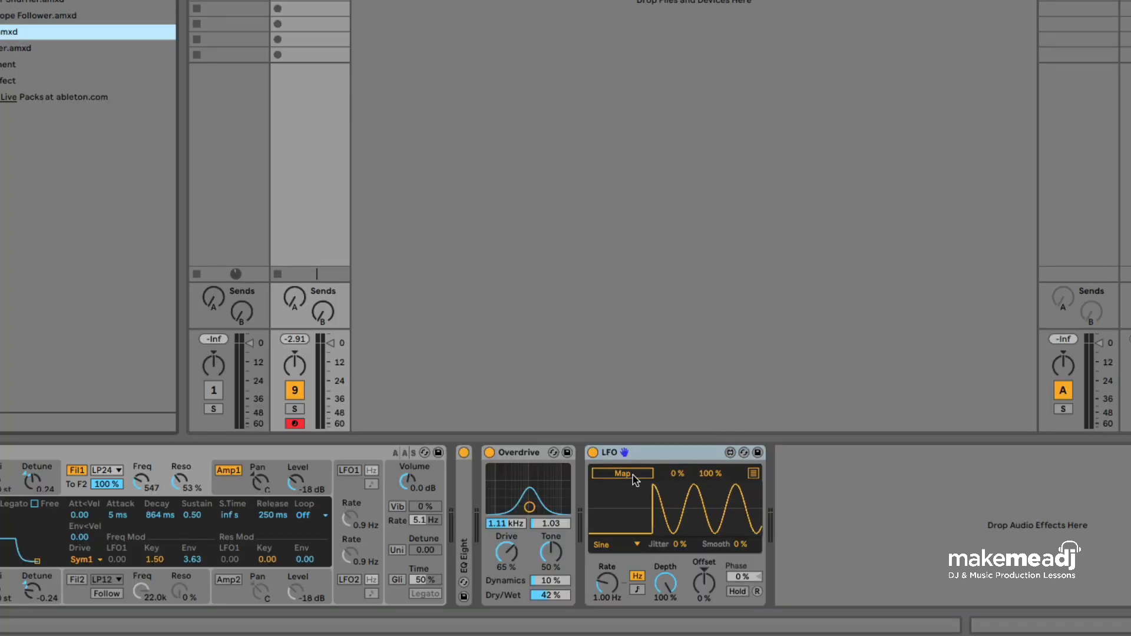
{"action": "left_click", "coordinate": [633, 475]}
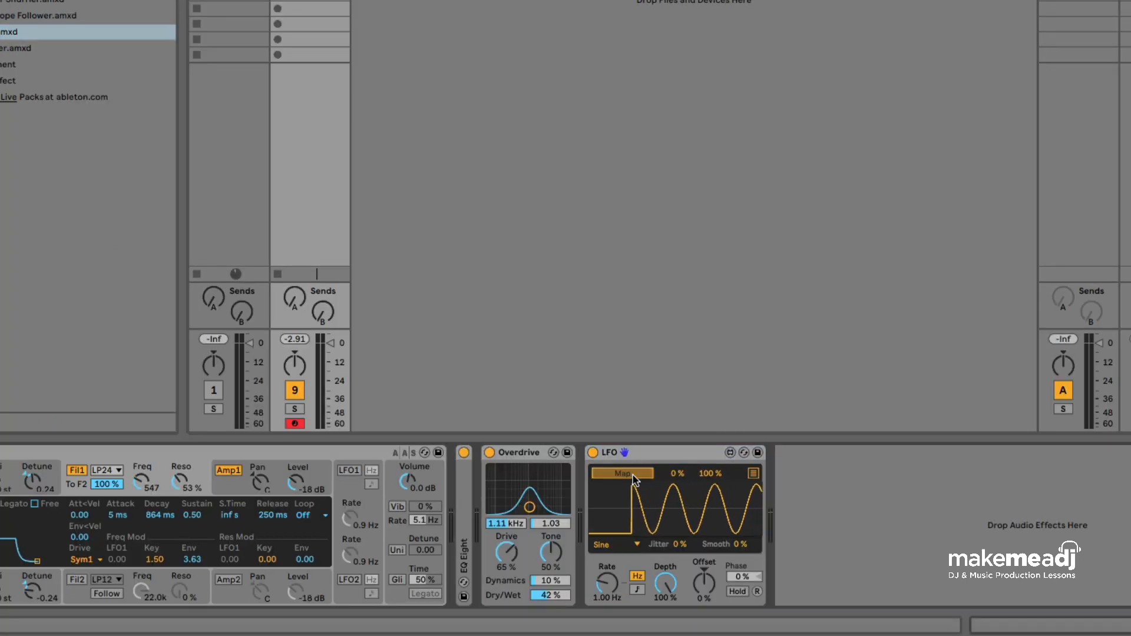
{"action": "left_click", "coordinate": [506, 524]}
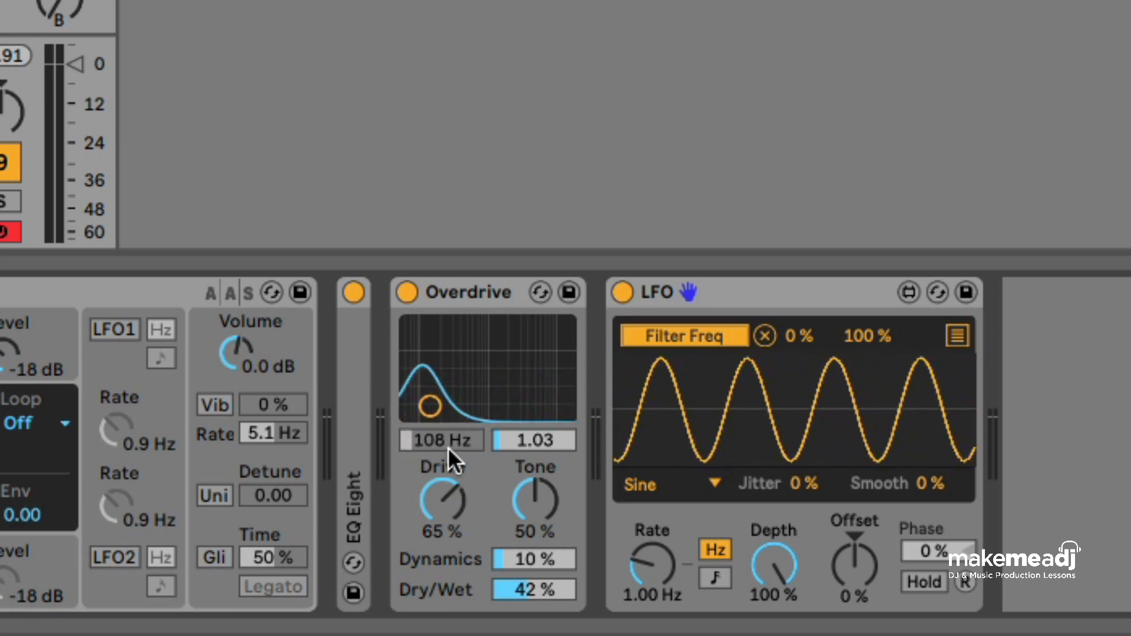
- Set the LFO's rate to 0.52 Hz, depth to 24.4 % and offset to -4 %
{"action": "left_click_drag", "start_coordinate": [773, 565], "coordinate": [773, 624]}
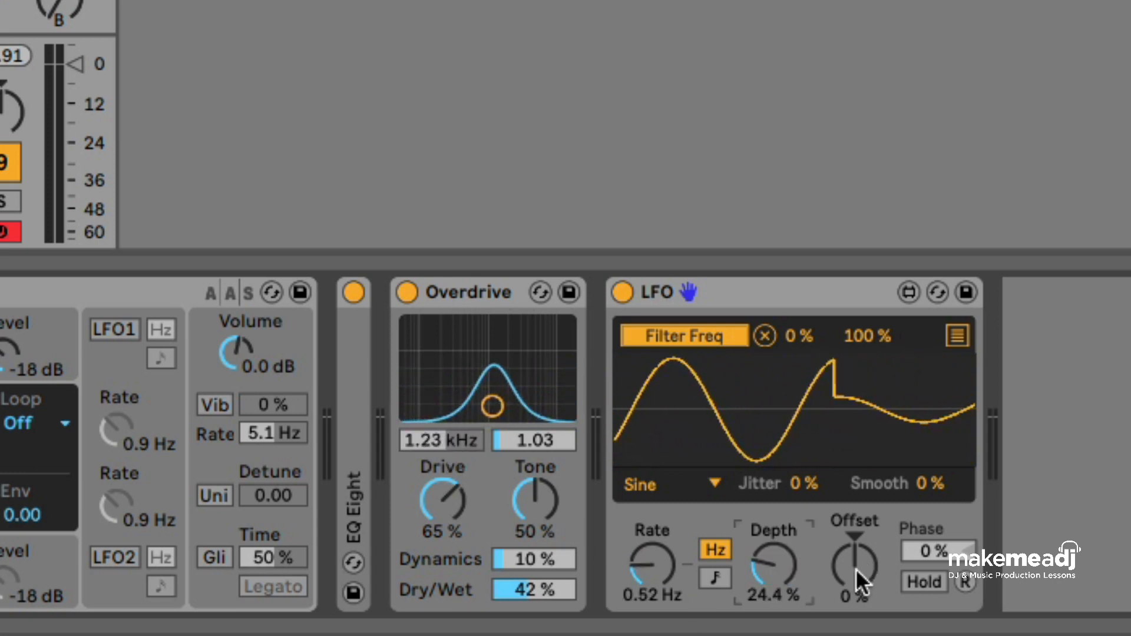
{"action": "left_click_drag", "start_coordinate": [855, 571], "coordinate": [855, 575]}
{"action": "type", "text": "-4"}
{"action": "key", "text": "Return"}
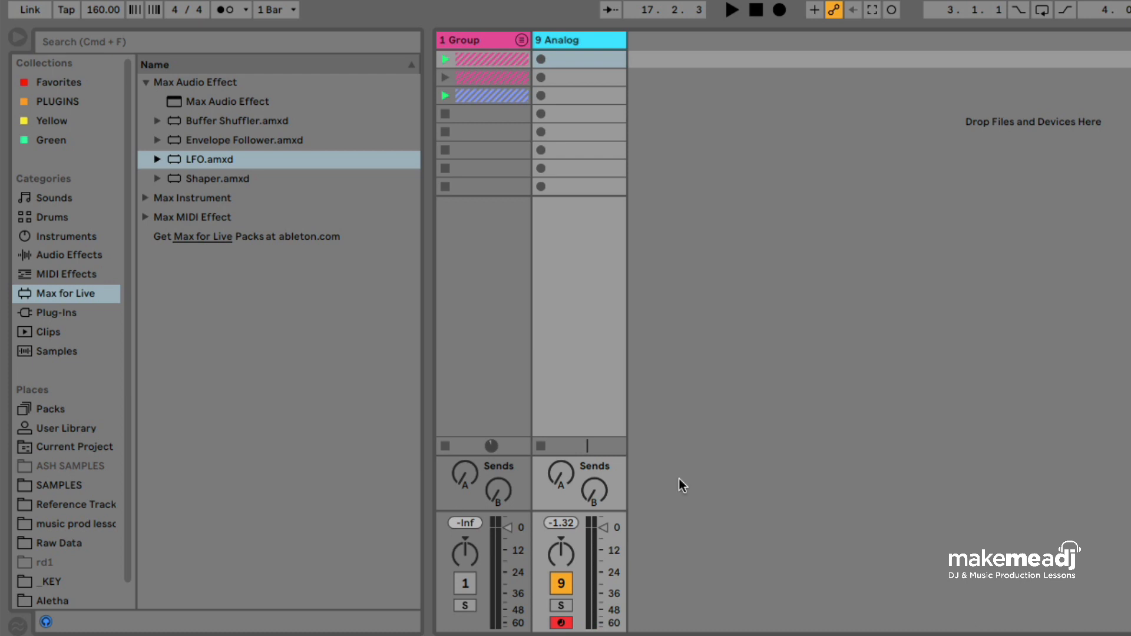
- Add a Reverb effect after the LFO and set its decay time to 1.53 s
{"action": "left_click", "coordinate": [84, 253]}
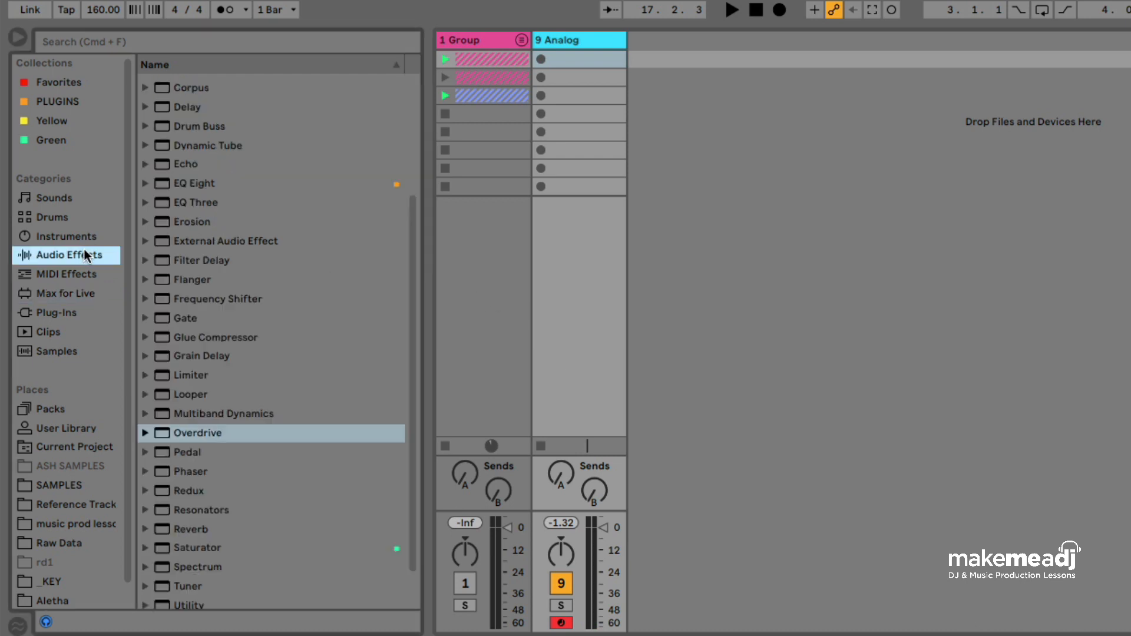
{"action": "left_click", "coordinate": [229, 531]}
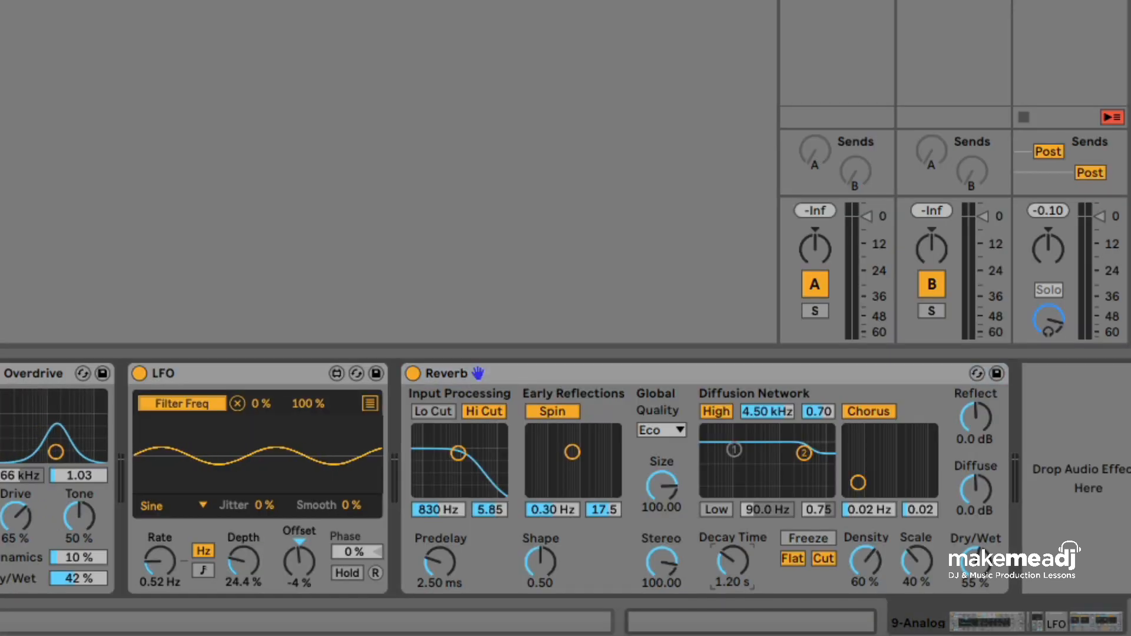
{"action": "left_click_drag", "start_coordinate": [734, 564], "coordinate": [733, 545]}
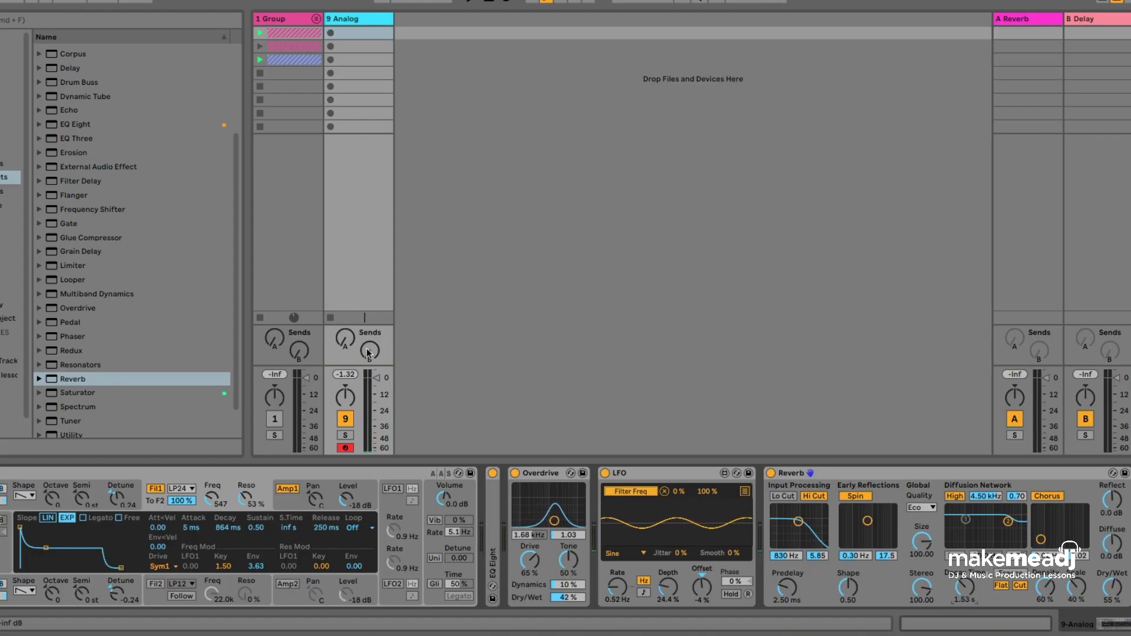
- Add an Amp effect after the Reverb and lower its Dry/Wet amount
{"action": "scroll", "coordinate": [120, 108], "scroll_direction": "up", "scroll_amount": 3}
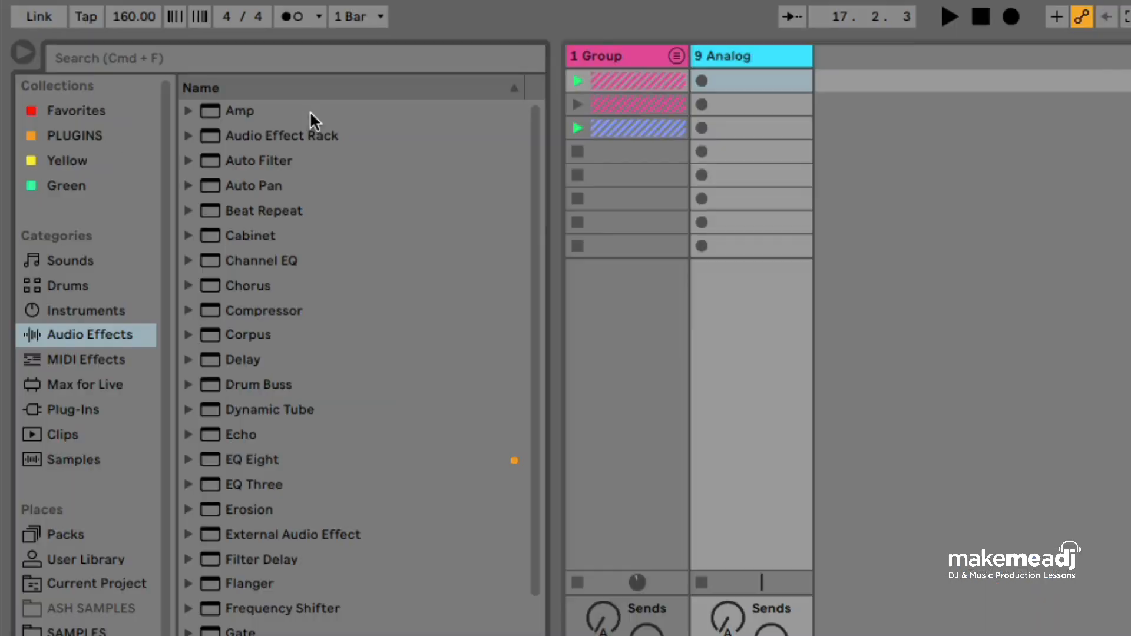
{"action": "left_click", "coordinate": [310, 112]}
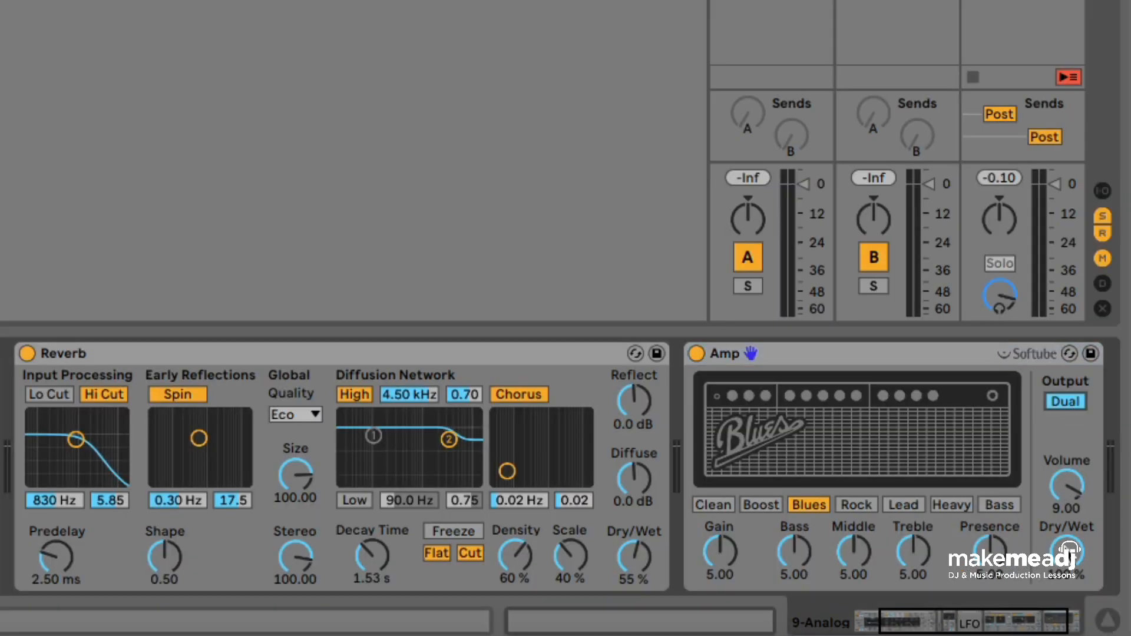
{"action": "left_click_drag", "start_coordinate": [1067, 550], "coordinate": [1066, 603]}
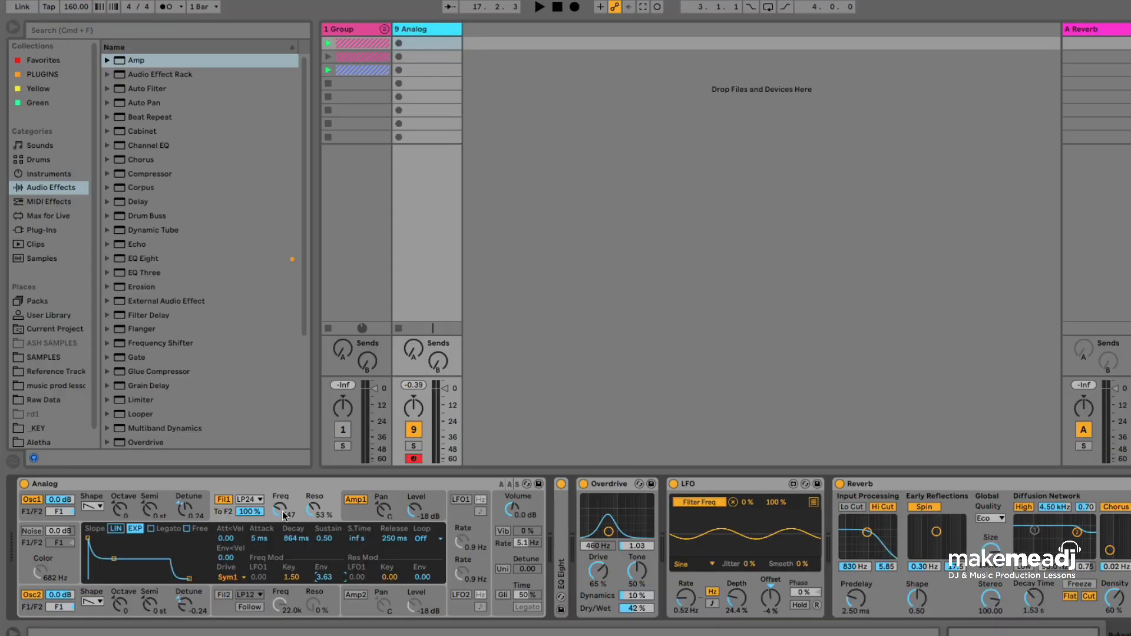
- Try Analog's Filter 1 frequency control and show the Max for Live devices in the browser
{"action": "mouse_move", "coordinate": [283, 512]}
{"action": "left_mouse_down"}
{"action": "mouse_move", "coordinate": [282, 487]}
{"action": "mouse_move", "coordinate": [283, 516]}
{"action": "left_mouse_up"}
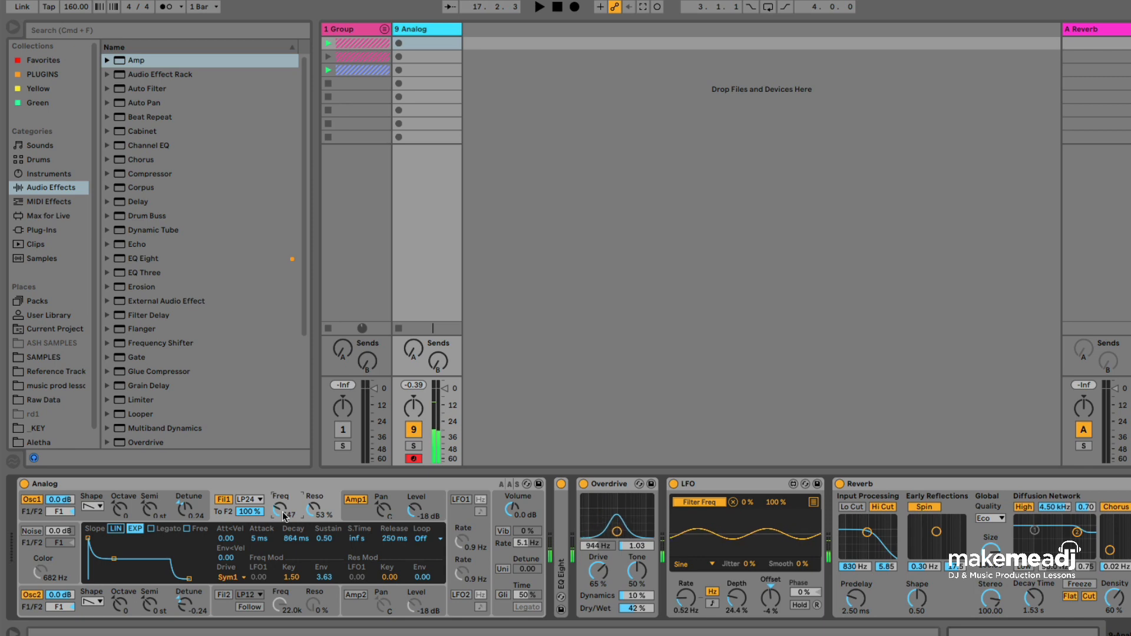
{"action": "left_click", "coordinate": [80, 217]}
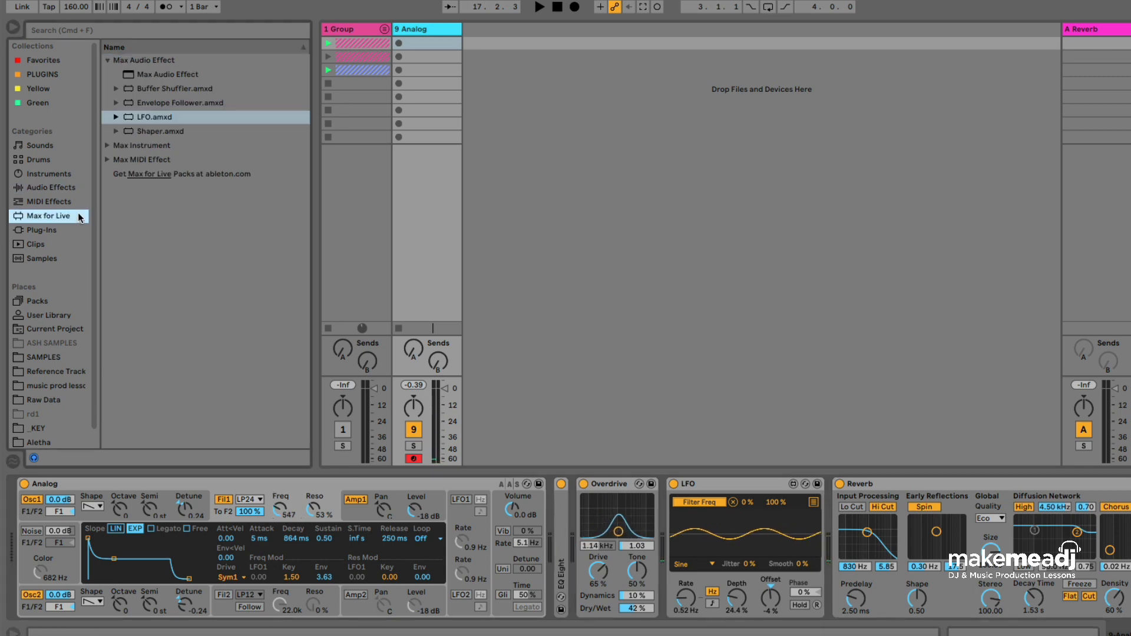